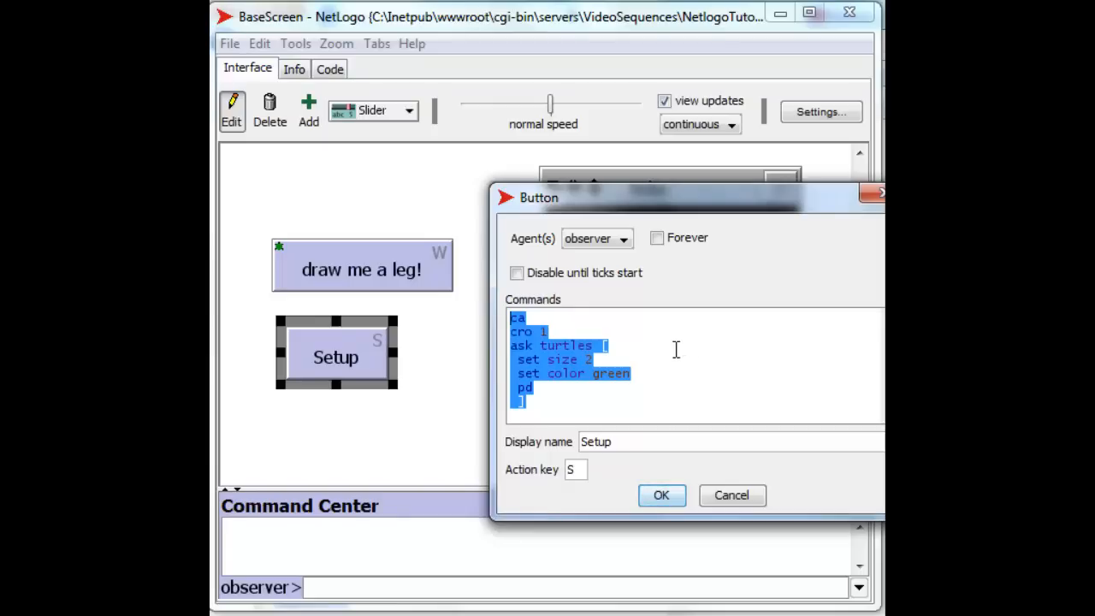
- Review the commands behind the Setup and "draw me a leg!" buttons without changing them
left_click(733, 503)
right_click(412, 292)
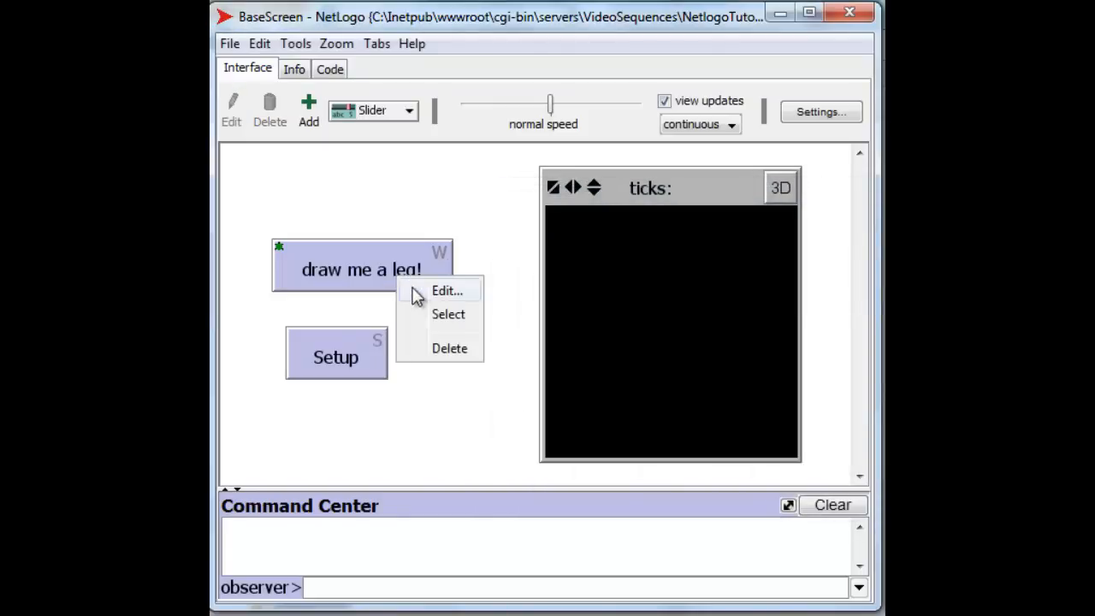
left_click(440, 291)
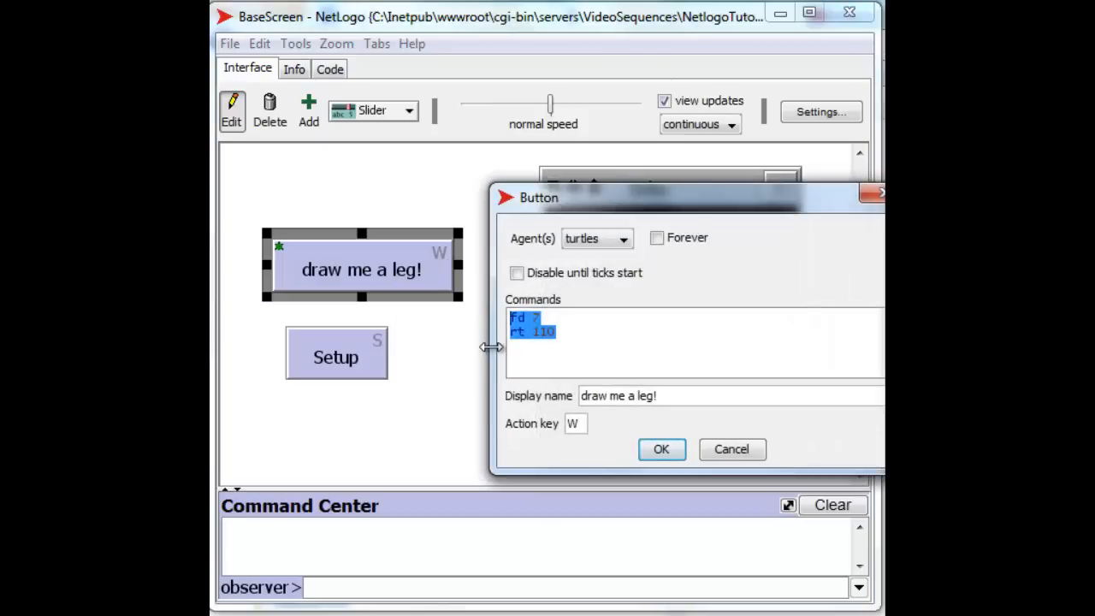
left_click(595, 367)
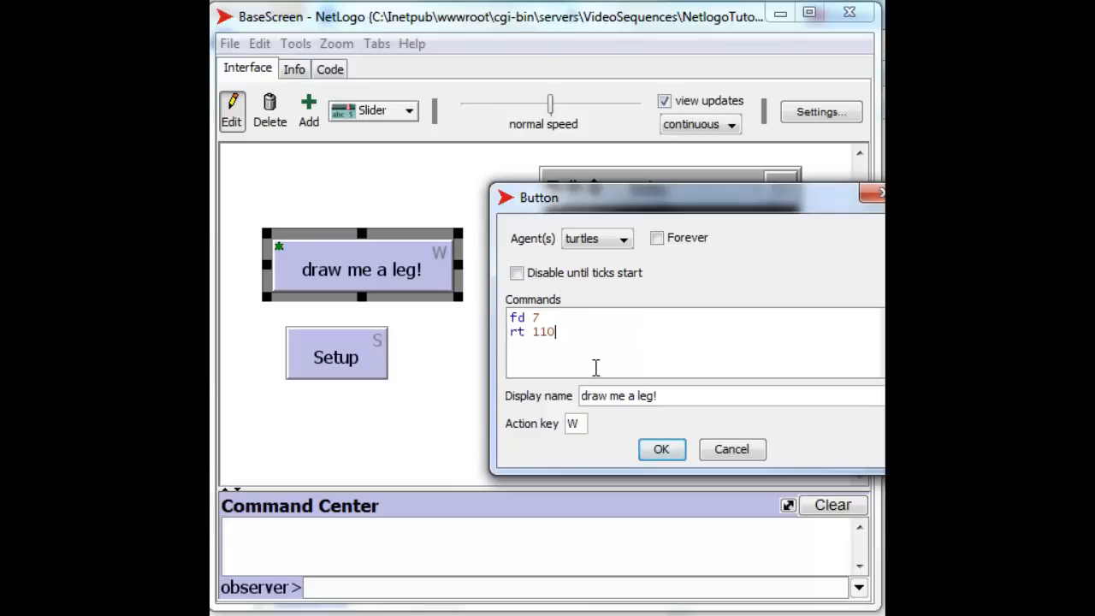
left_click(716, 455)
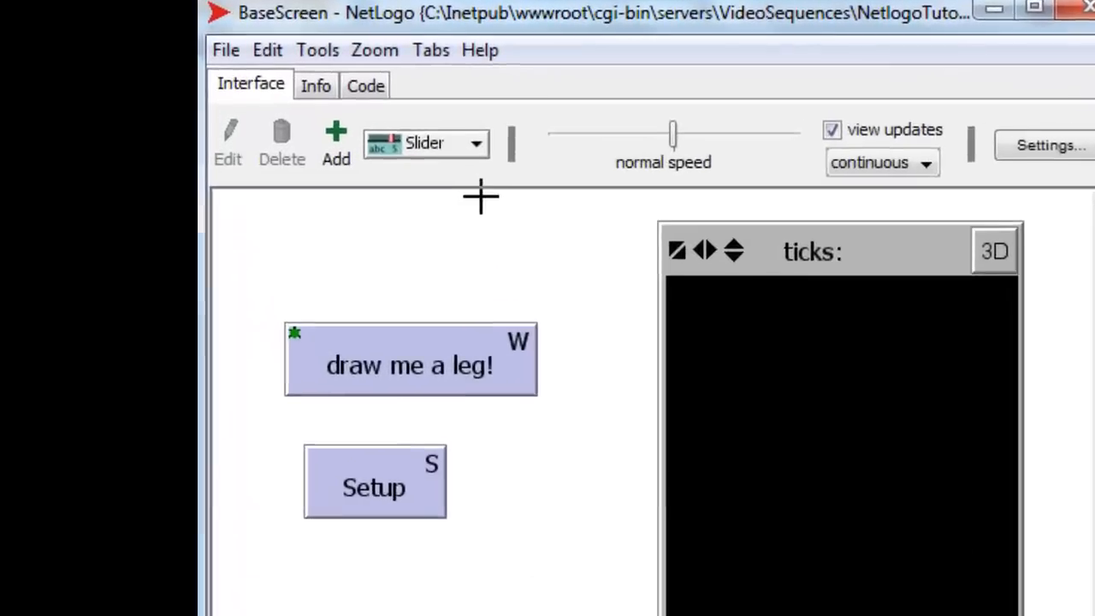
- Add a slider for the global variable turn-angle with maximum 360 above the "draw me a leg!" button, and move it to 58
left_click(477, 145)
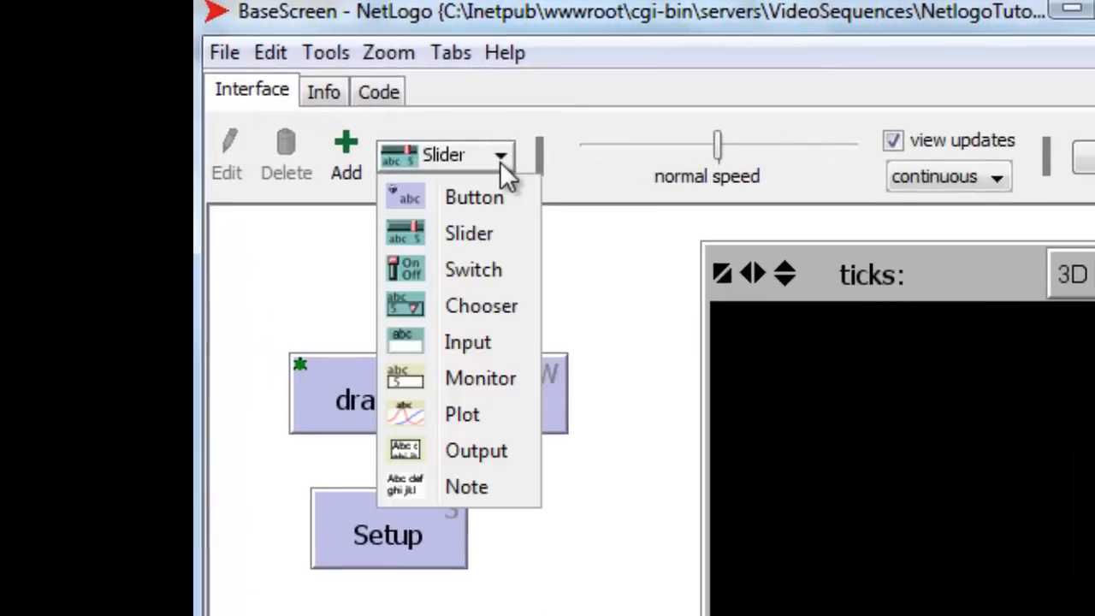
left_click(487, 230)
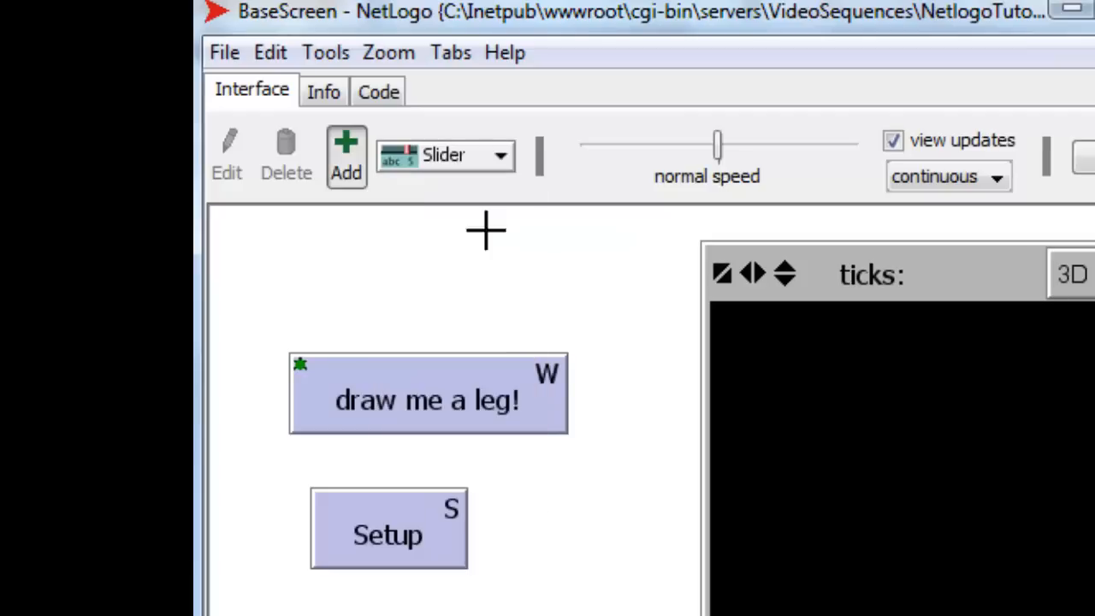
left_click(221, 231)
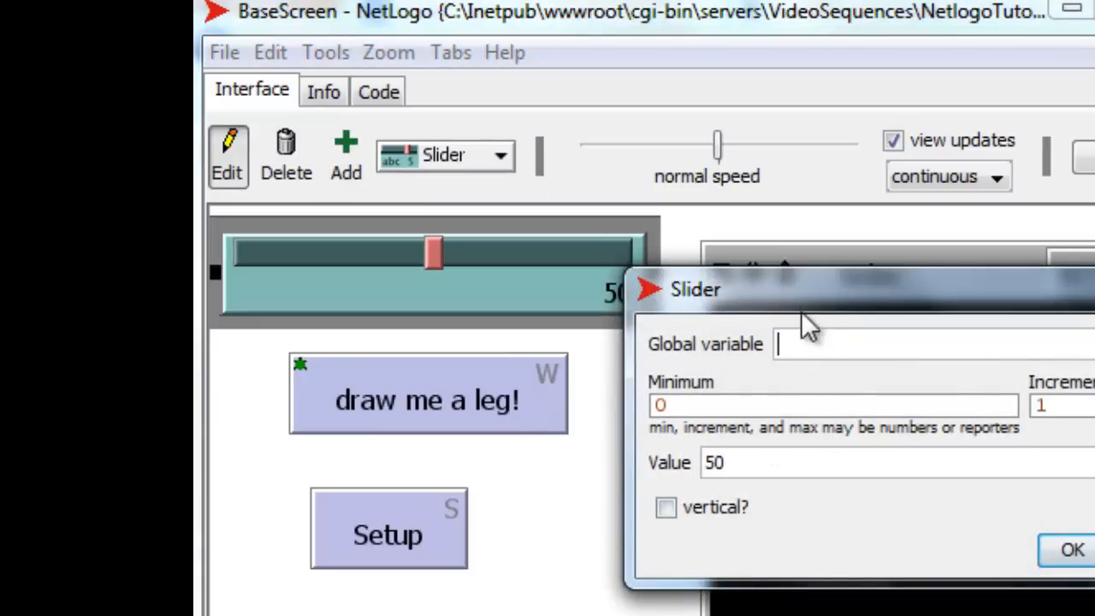
left_click_drag(807, 325, 942, 329)
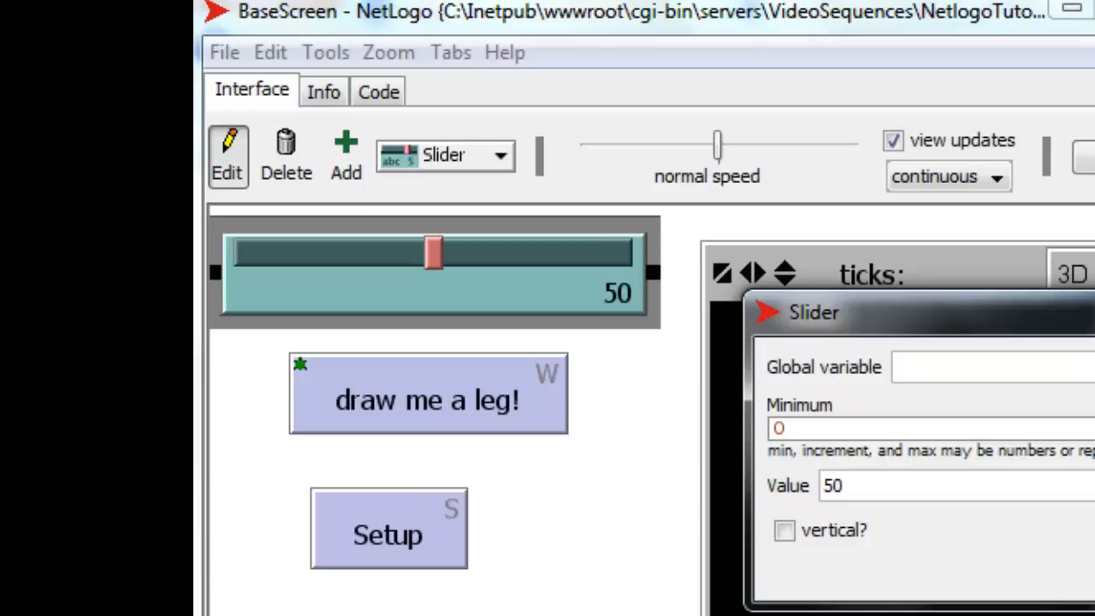
left_click_drag(1094, 303, 860, 325)
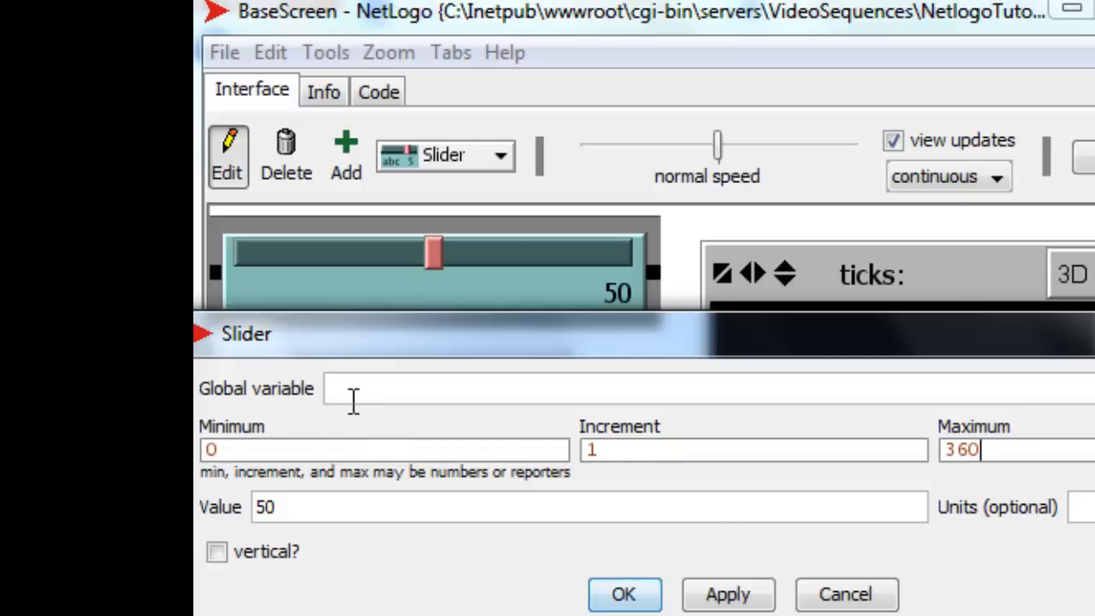
left_click(391, 389)
type("turn-angle")
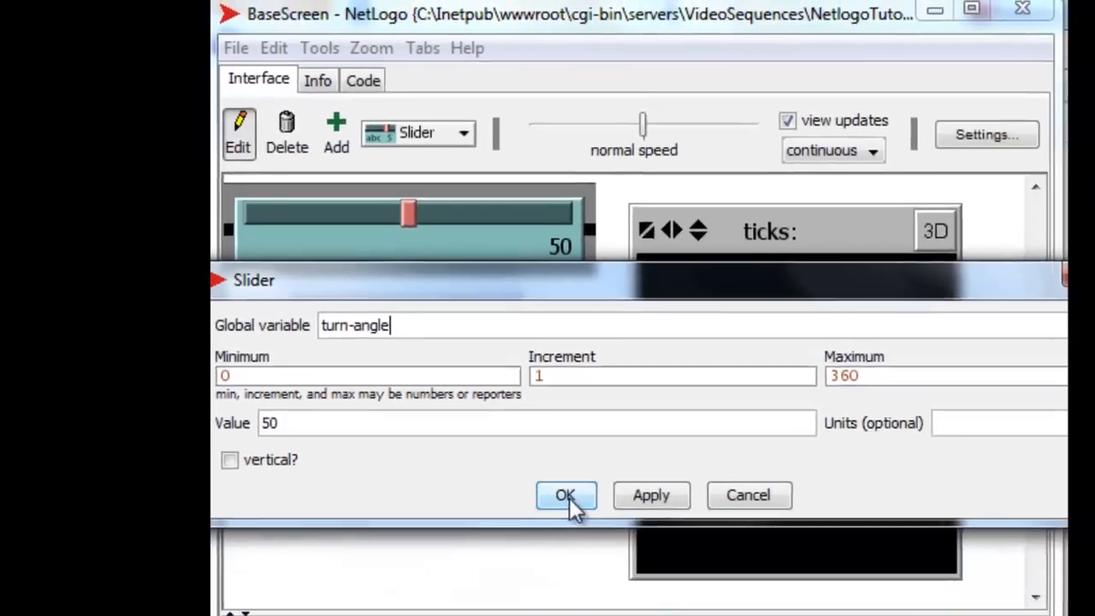
left_click(623, 594)
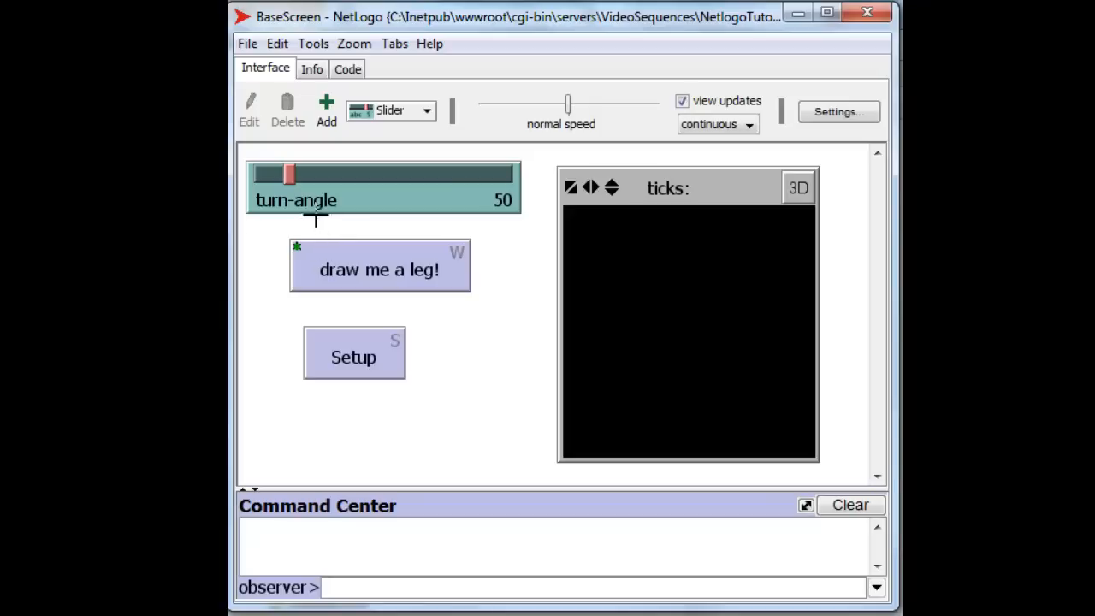
mouse_move(289, 172)
left_mouse_down()
mouse_move(513, 183)
mouse_move(241, 185)
mouse_move(294, 187)
left_mouse_up()
left_click(253, 239)
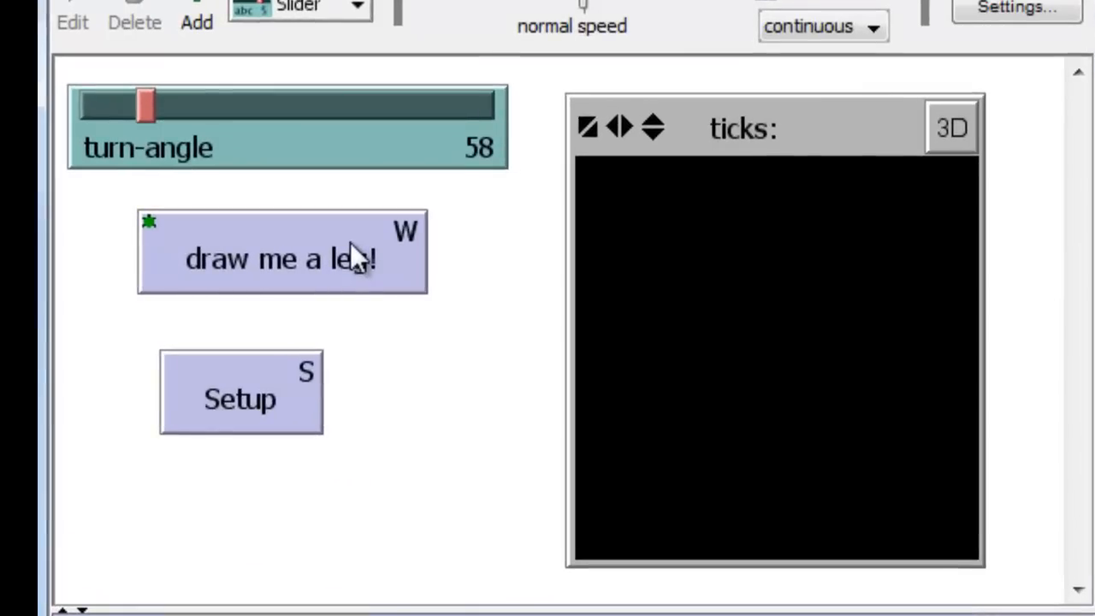
- Replace the fixed 110 in the "draw me a leg!" button's rt command with turn-angle
right_click(350, 242)
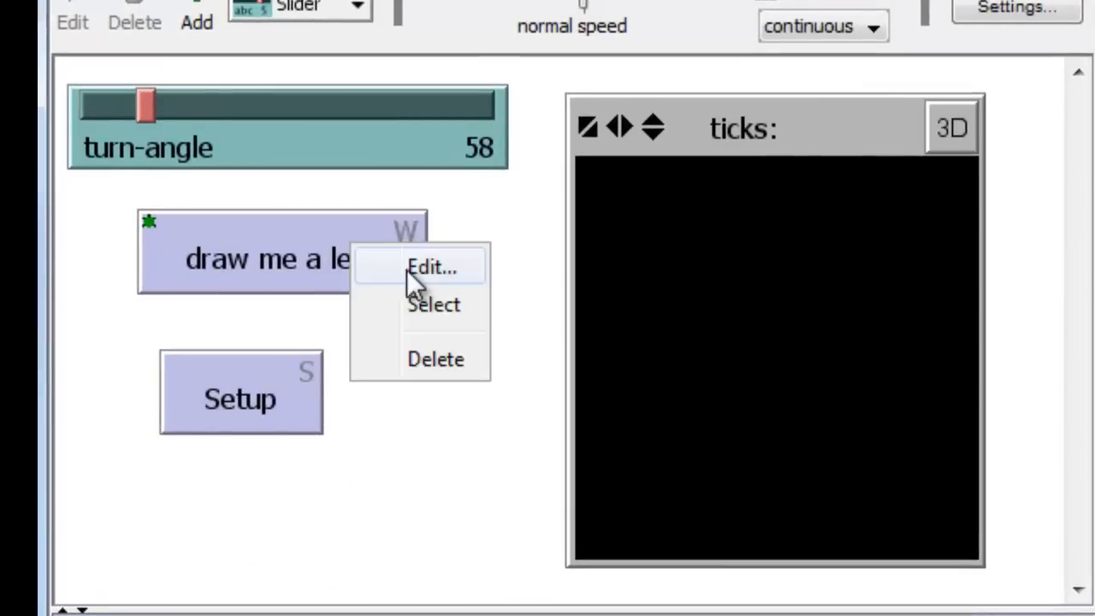
left_click(413, 269)
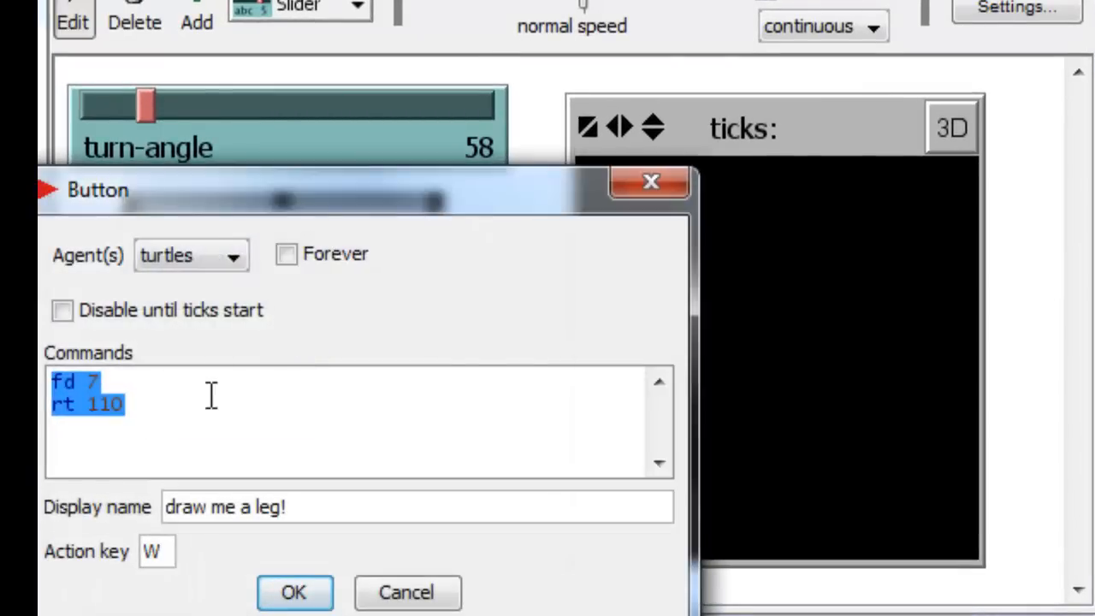
left_click(173, 453)
left_click_drag(179, 189, 285, 189)
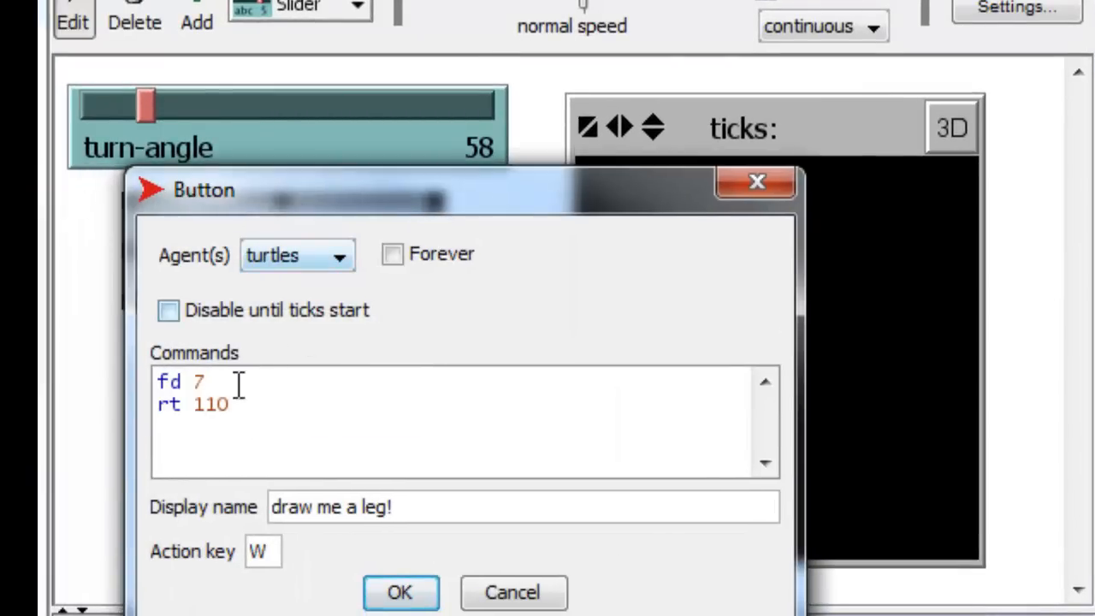
left_click_drag(193, 409, 235, 407)
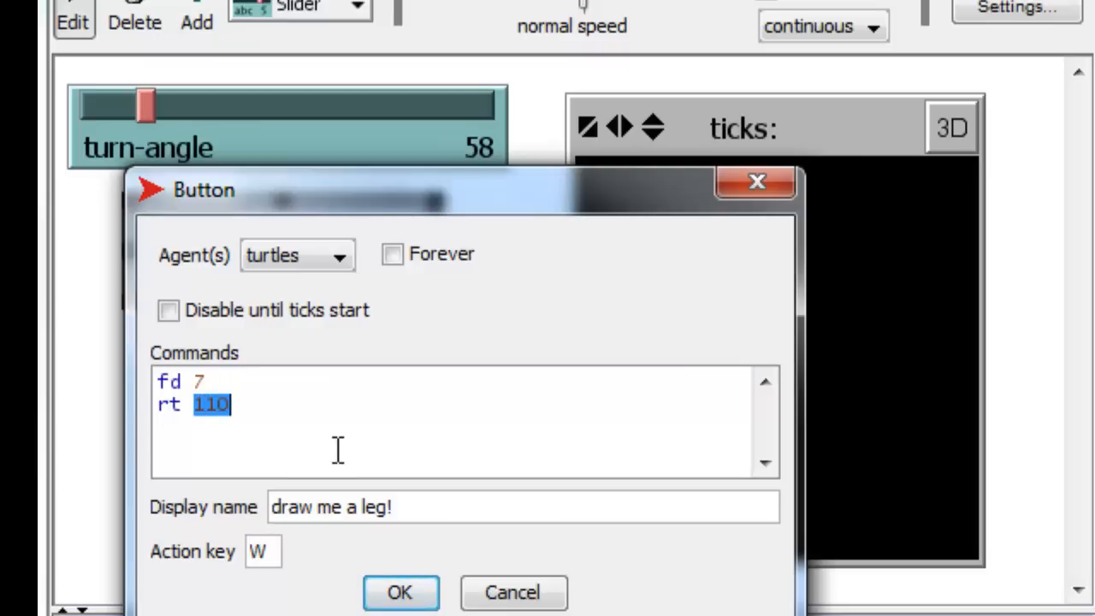
type("turn-angle")
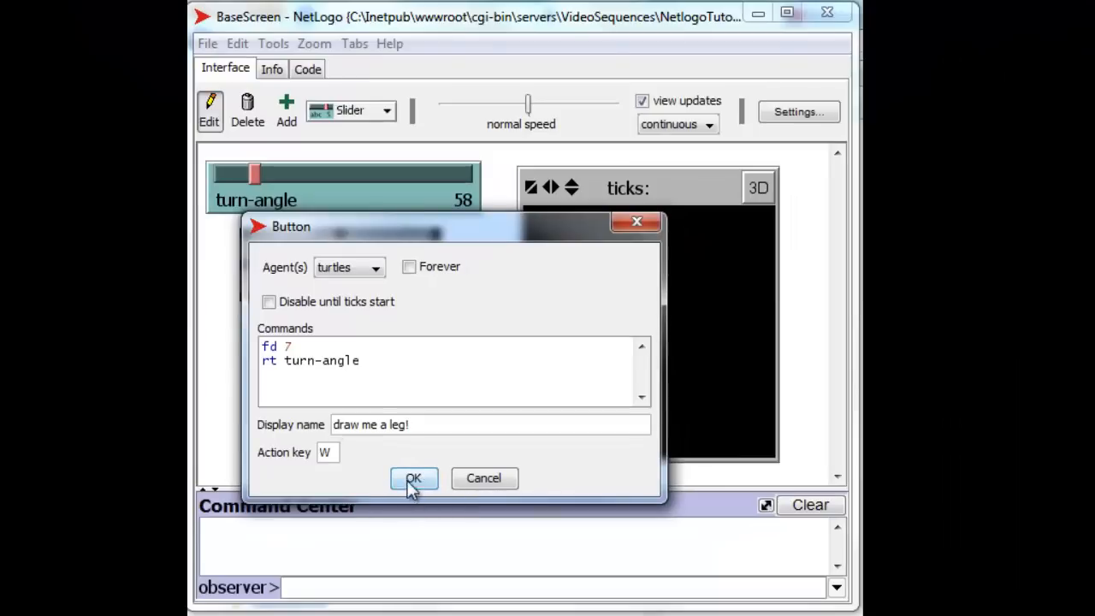
left_click(411, 479)
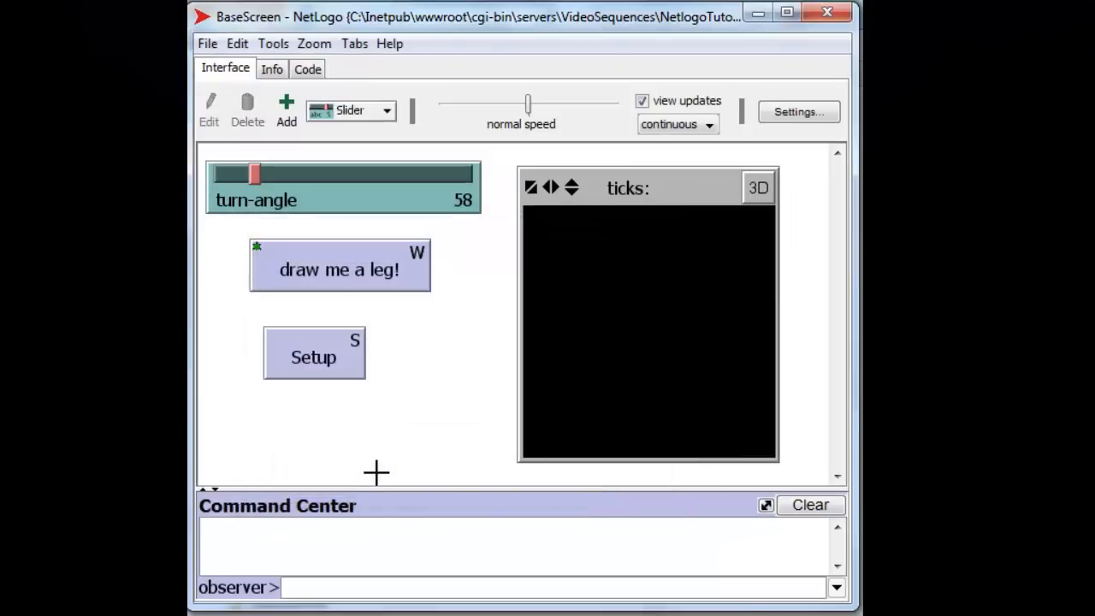
- Run Setup, set turn-angle to 120, and draw legs until they form a closed triangle
left_click(338, 363)
left_click_drag(254, 174, 302, 190)
left_click(270, 173)
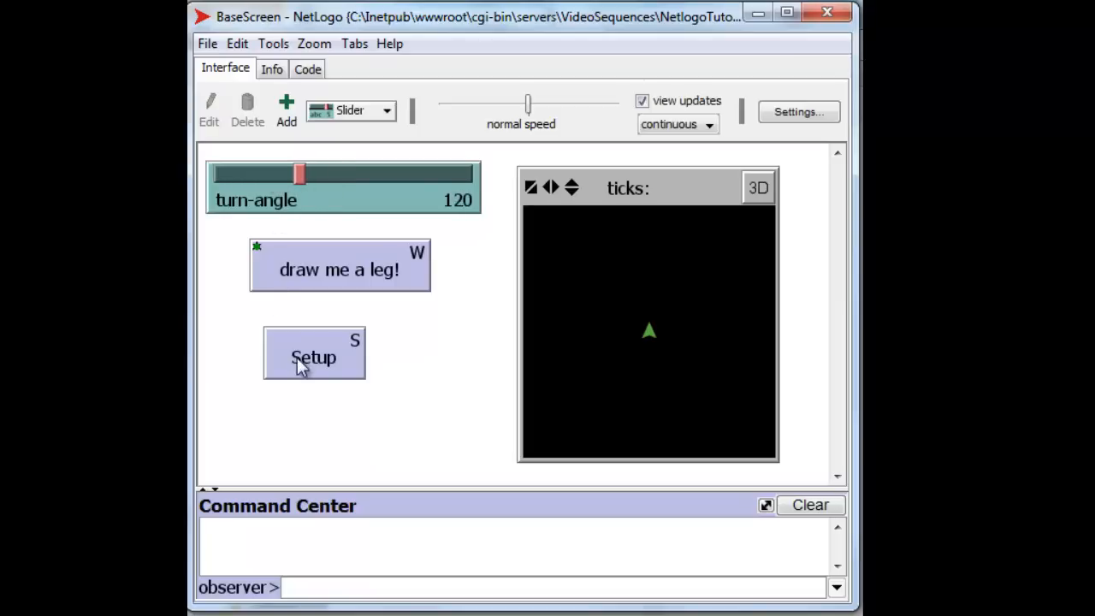
left_click(321, 277)
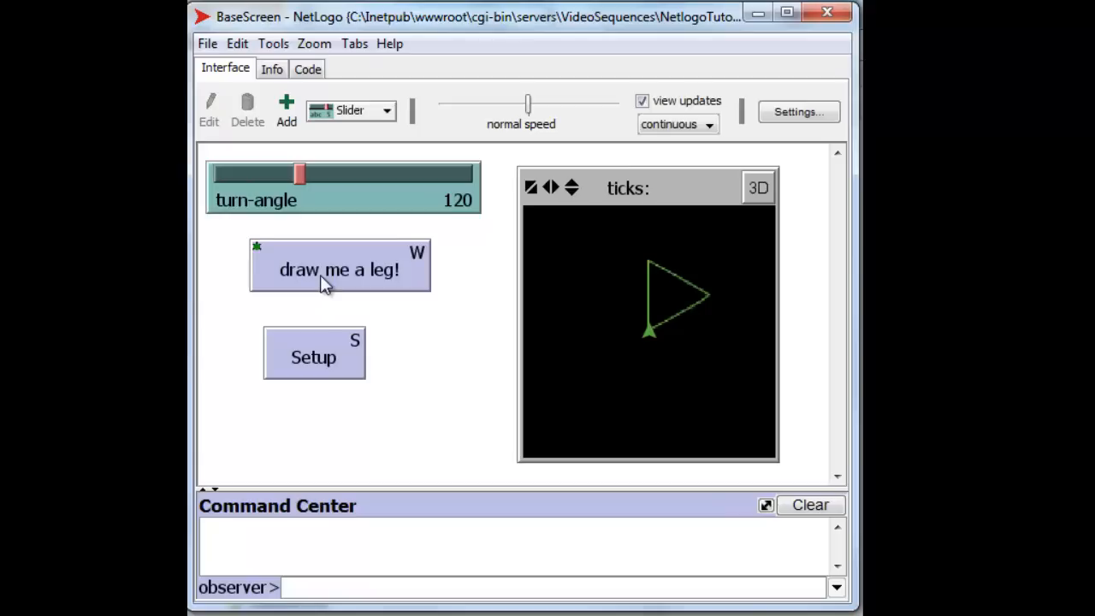
- Reset the world with Setup, set turn-angle to 90, and draw four legs to form a square
left_click(335, 356)
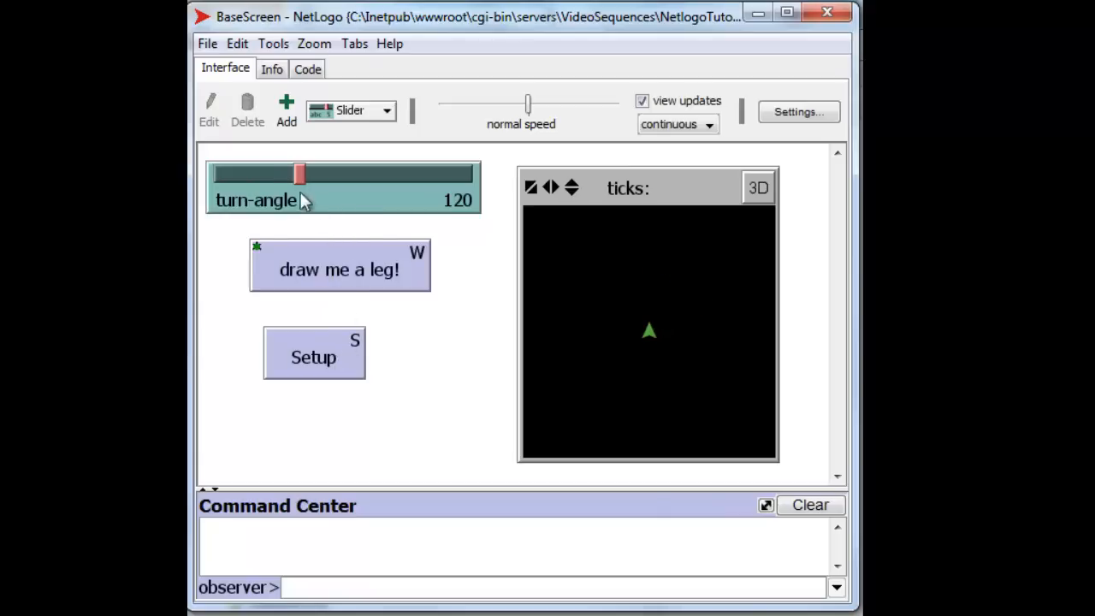
left_click_drag(297, 174, 277, 177)
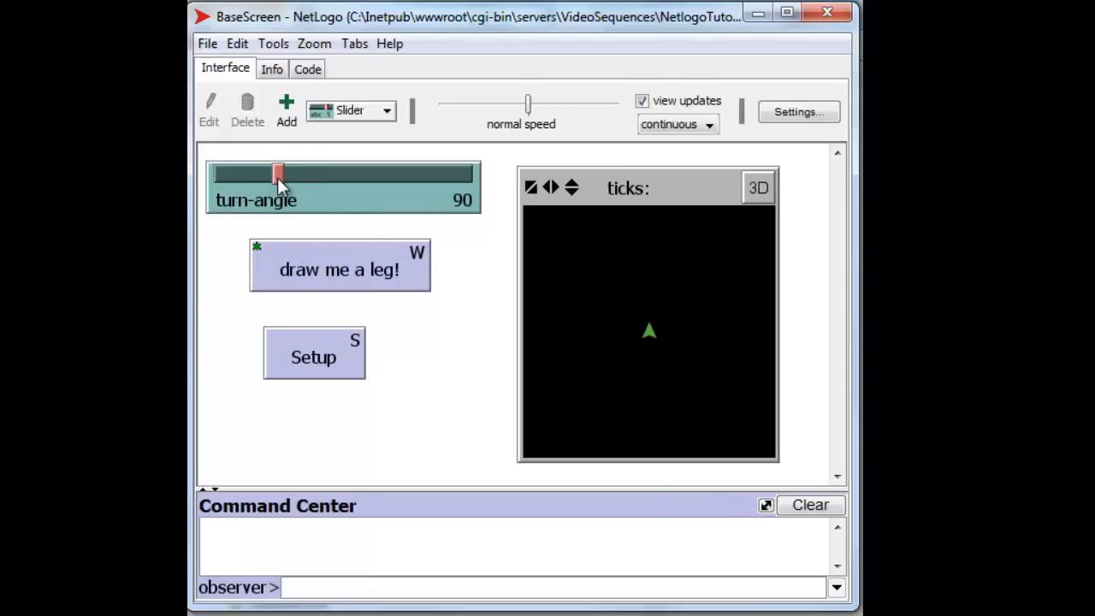
left_click(333, 272)
left_click(332, 270)
left_click(333, 270)
left_click(333, 270)
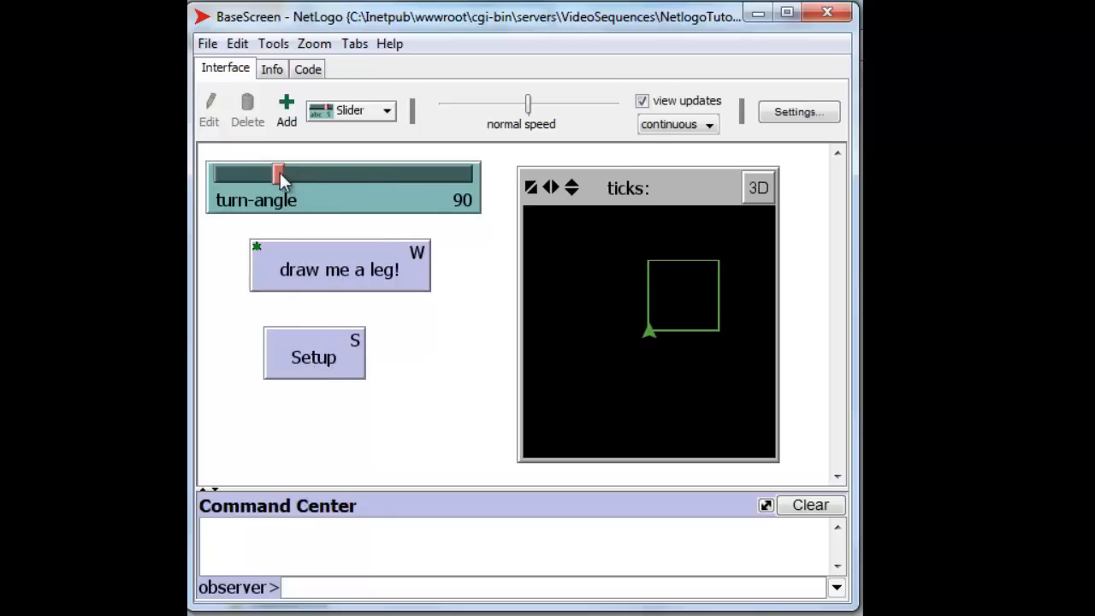
- Set turn-angle to 227 and draw repeated legs to add a star-like pattern beside the square
left_click_drag(280, 171, 375, 182)
left_click(359, 287)
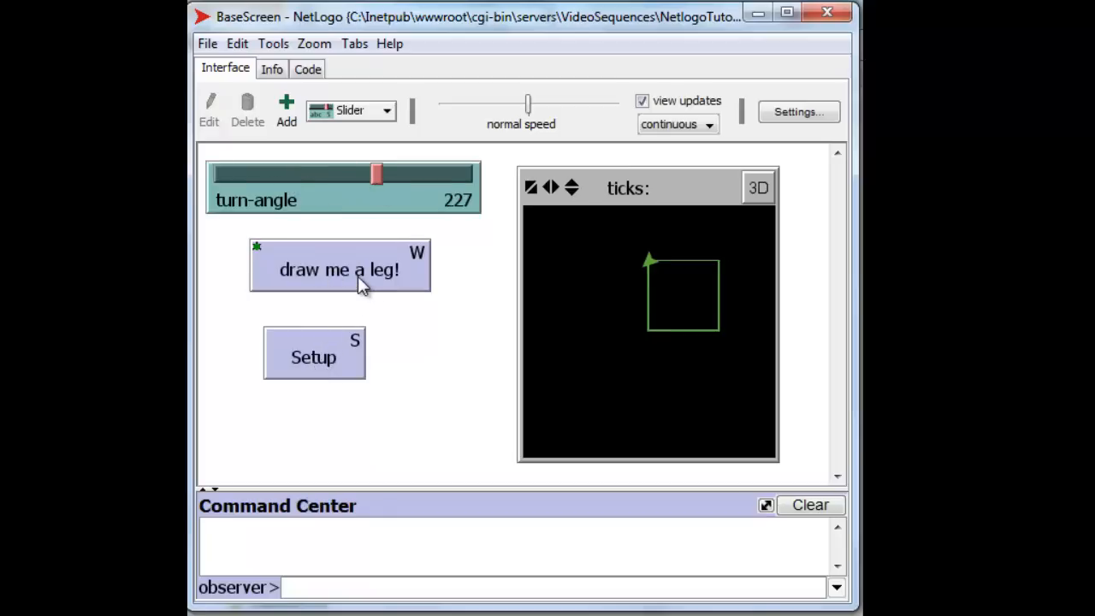
left_click(358, 276)
left_click(357, 277)
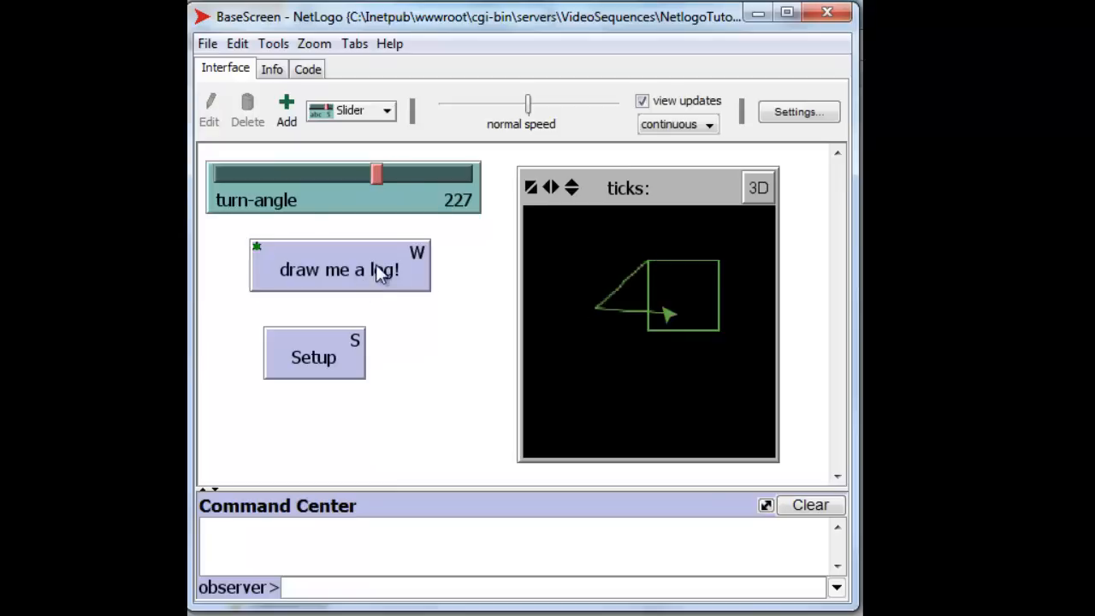
left_click(378, 275)
left_click(379, 274)
left_click(373, 268)
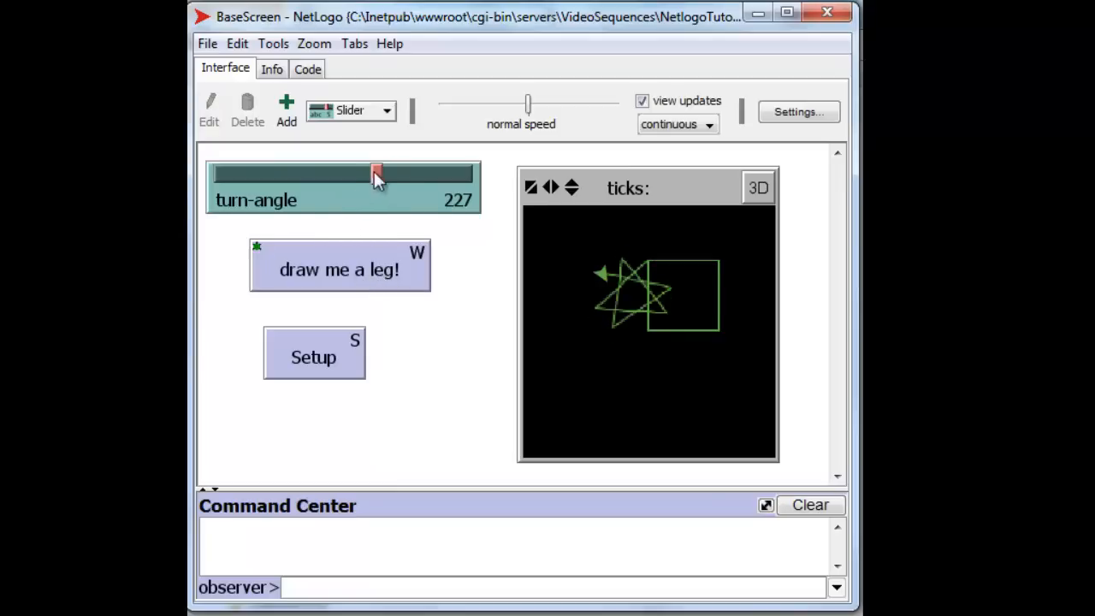
- Continue the drawing with several legs at a turn-angle of 172 and several more at 299
left_click_drag(374, 171, 337, 178)
left_click(339, 254)
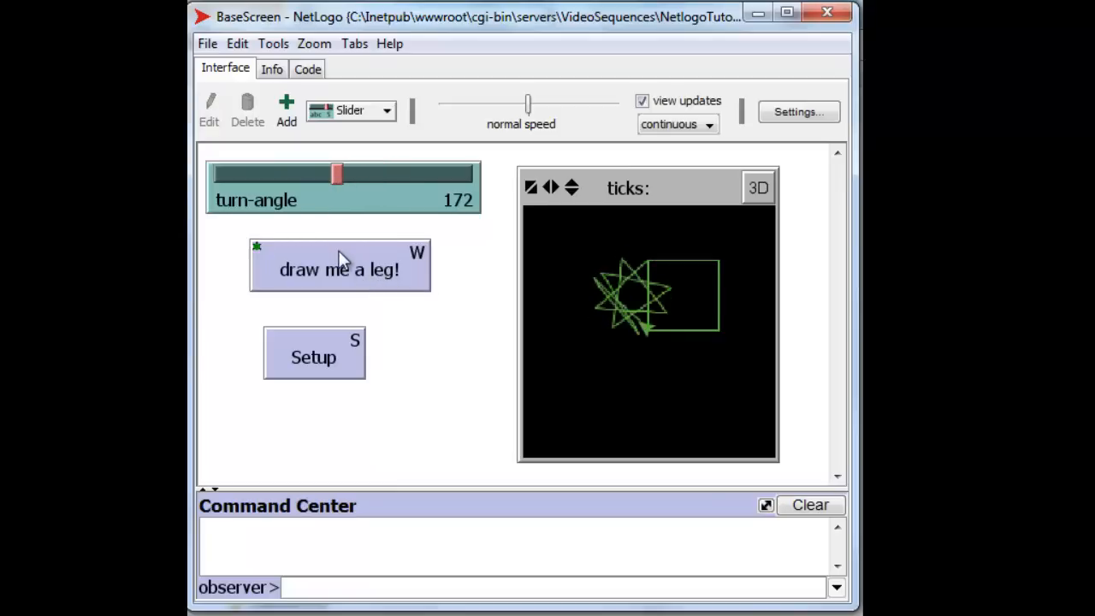
left_click(340, 254)
left_click_drag(338, 172, 429, 187)
left_click(373, 277)
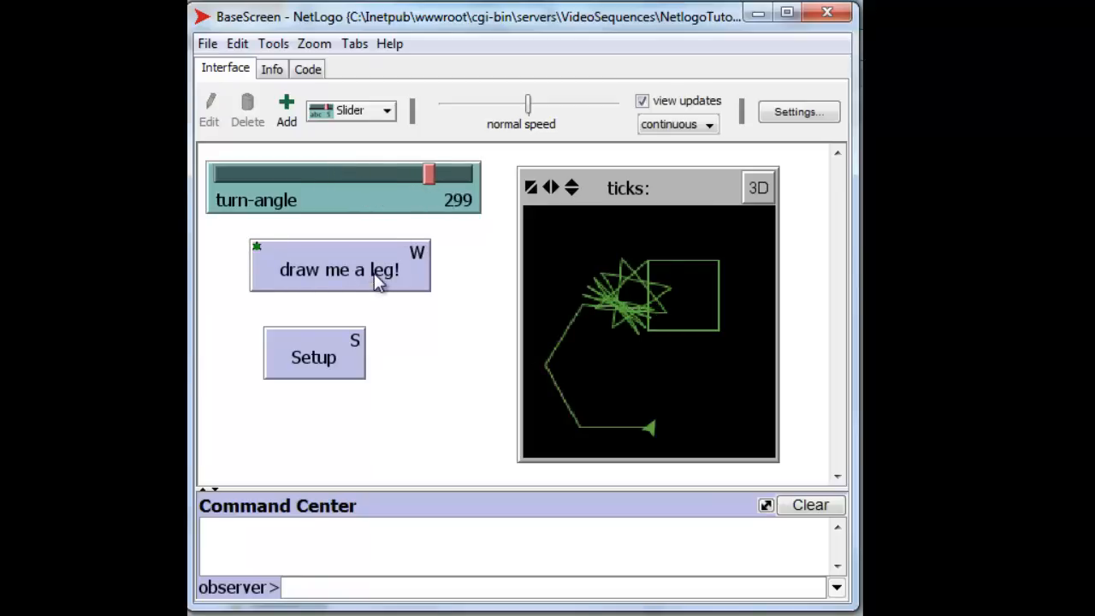